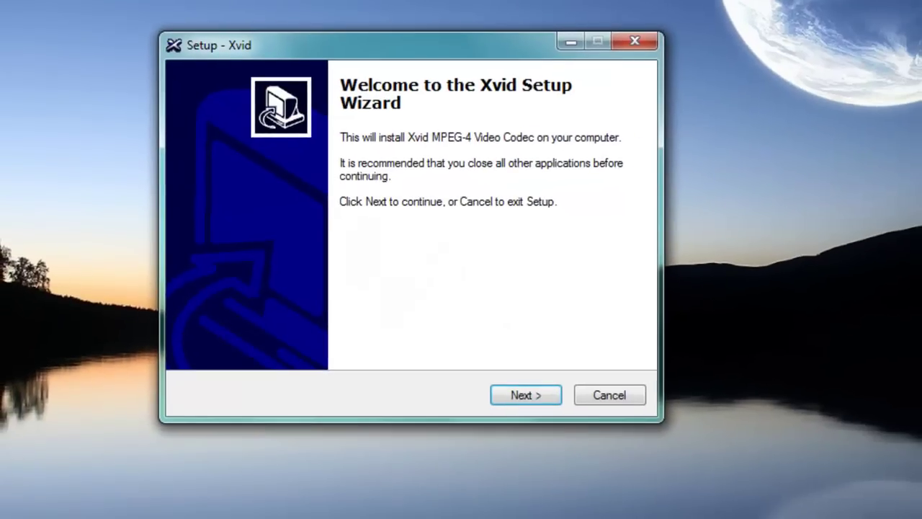
- Install the Xvid MPEG-4 codec, accepting the license agreement and keeping the default folders, and finish the setup
click(619, 477)
key(alt+a)
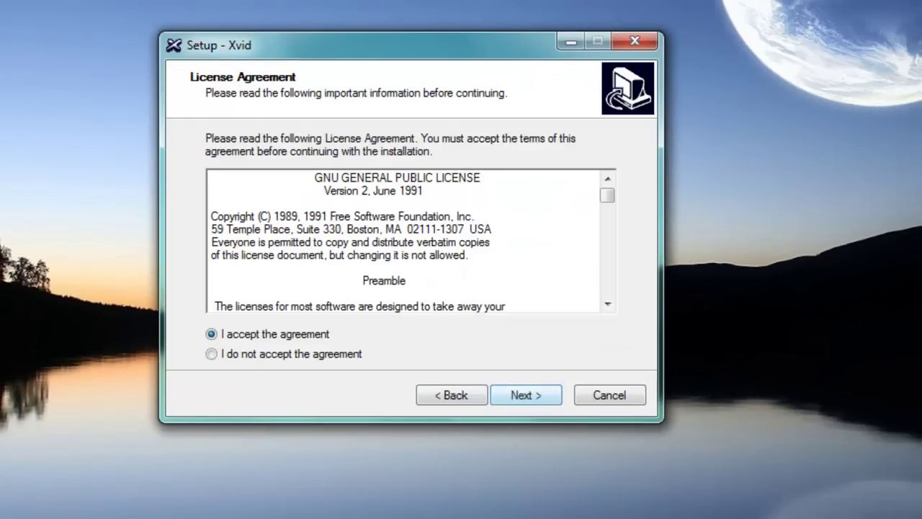
key(Return)
key(Return)
key(Return)
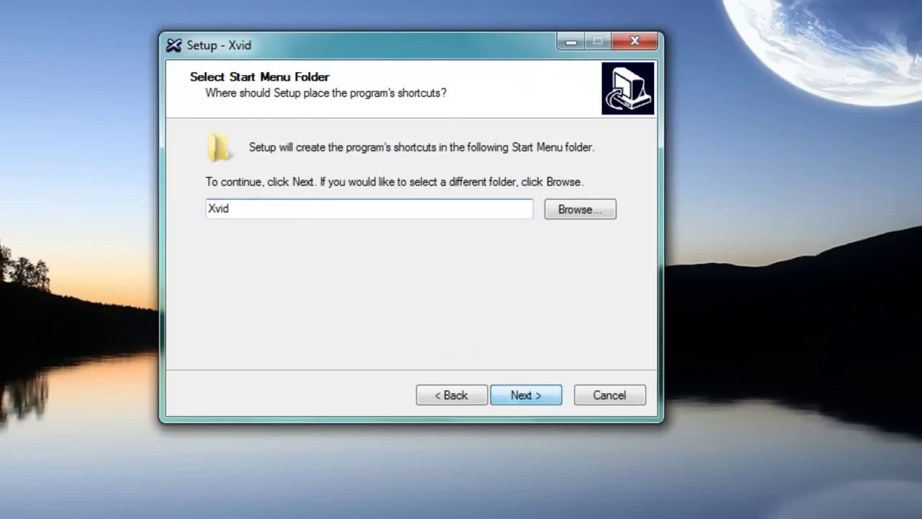
key(Return)
key(Return)
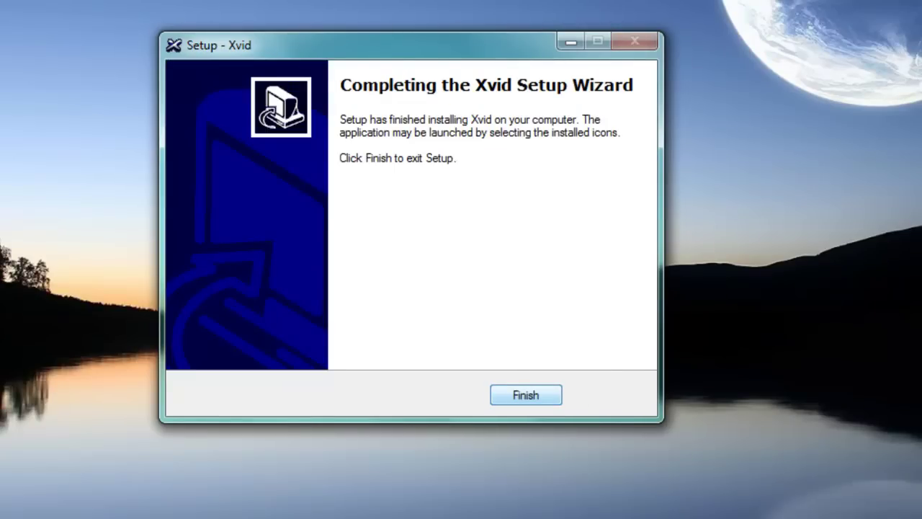
key(Return)
- Run the ac3filter installer from the desktop in English, keep the default AC3Filter destination folder, and complete the installation
double_click(330, 155)
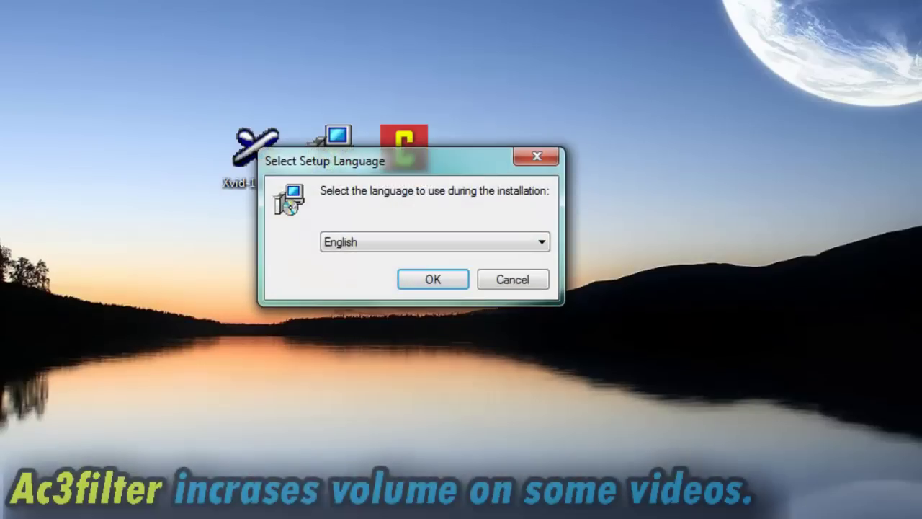
key(Return)
key(Return)
key(Return)
key(Return)
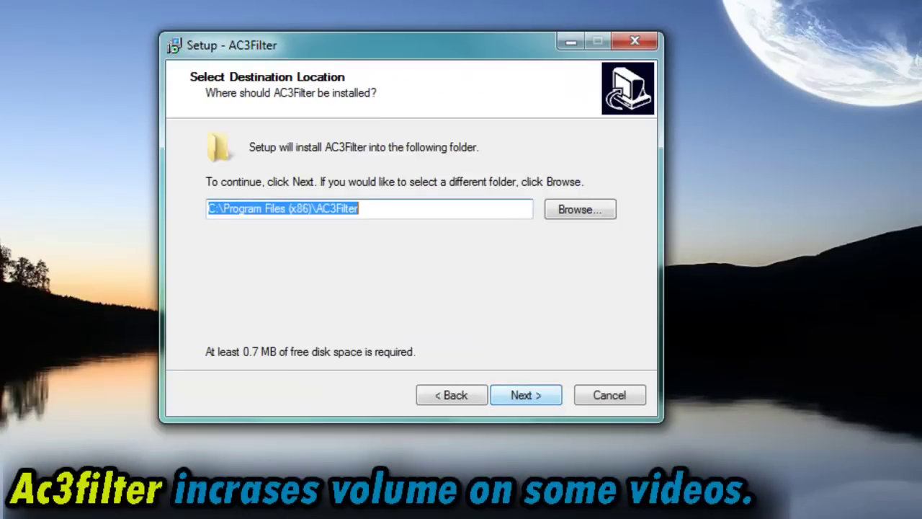
key(Return)
key(Return)
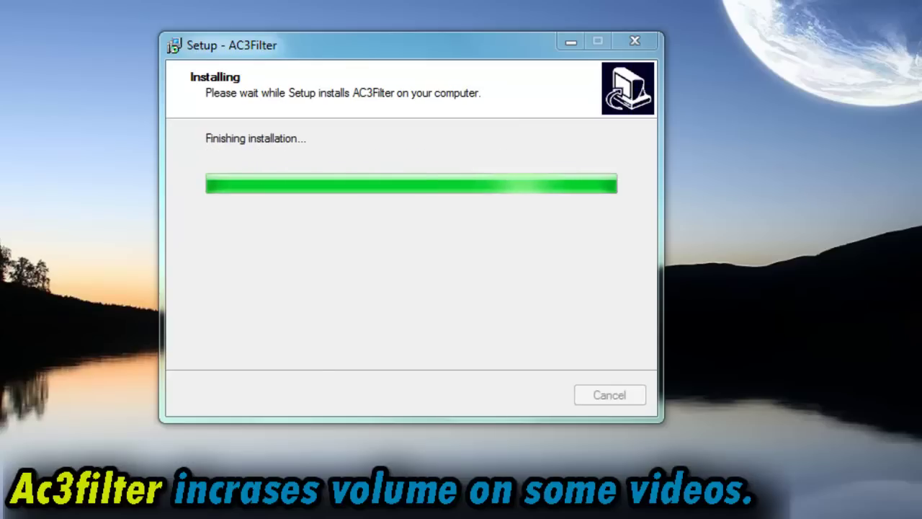
key(Return)
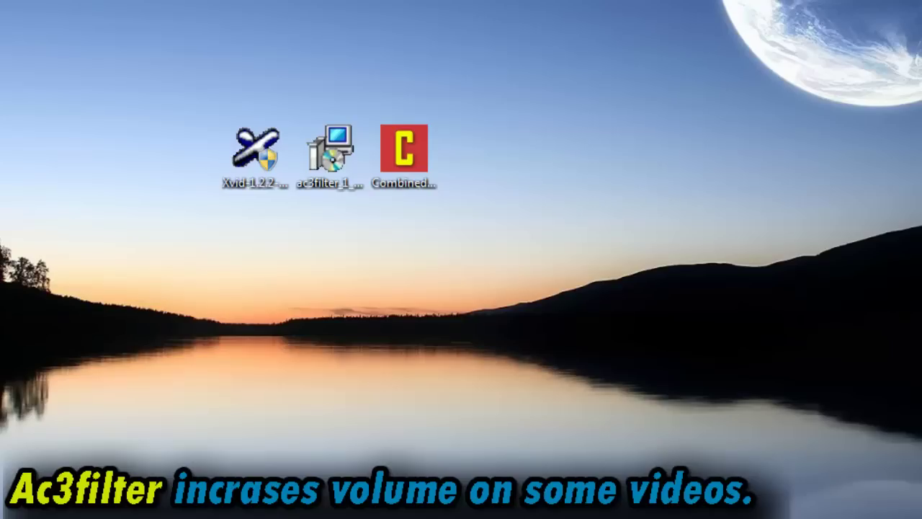
- Launch the Combined Community Codec Pack installer and run a full installation, keeping the default additional tasks selected
click(330, 154)
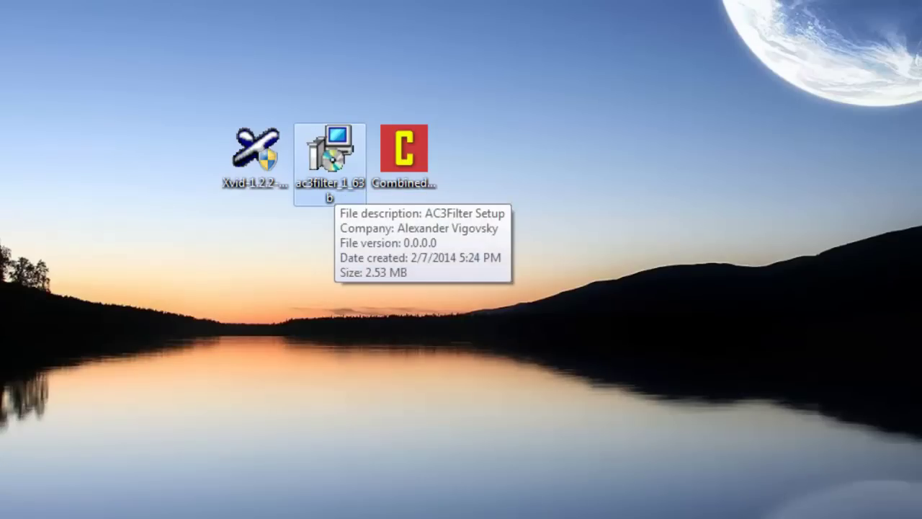
click(404, 155)
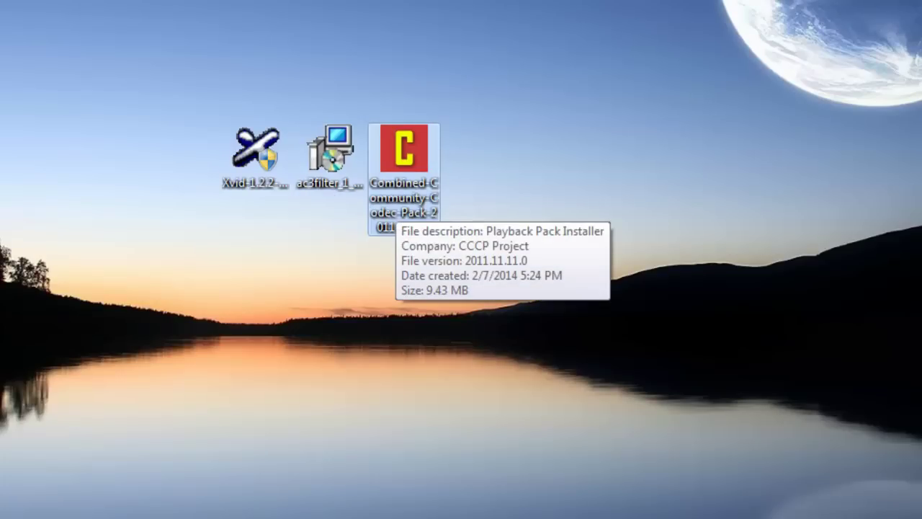
key(Escape)
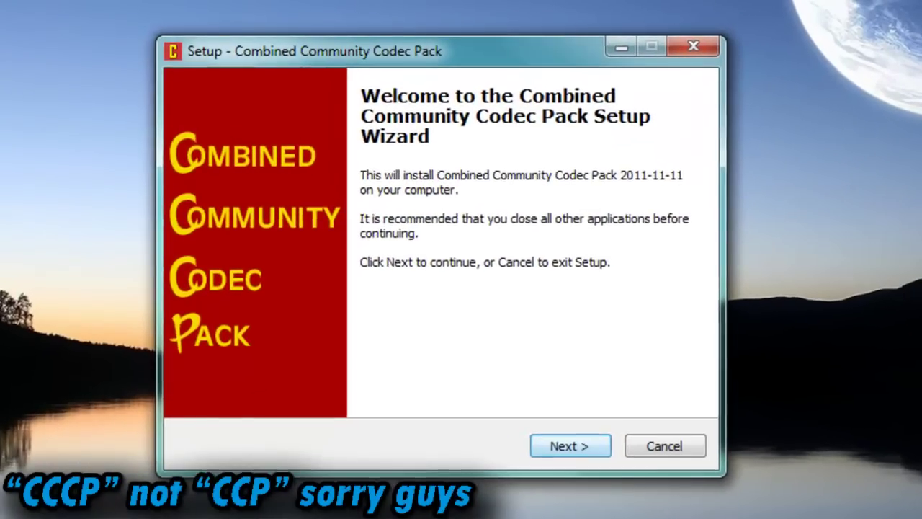
key(Return)
key(Return)
key(Return)
key(Return)
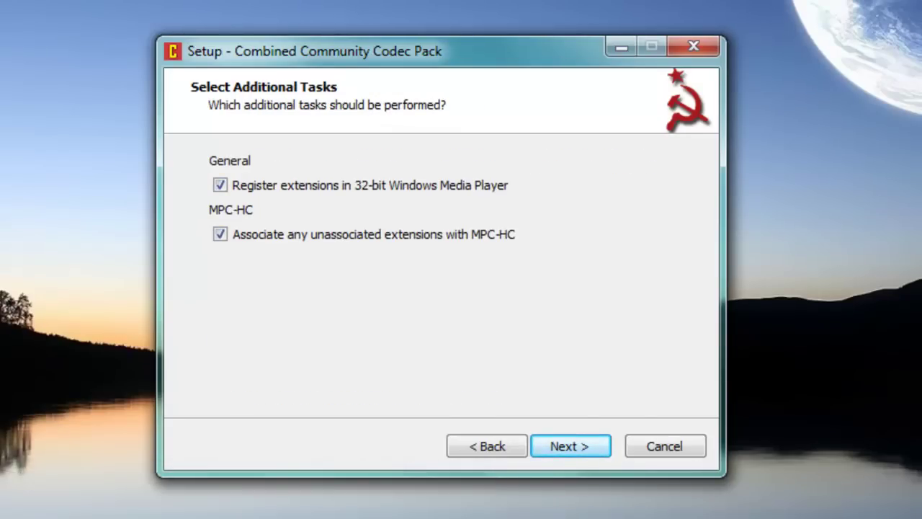
key(Return)
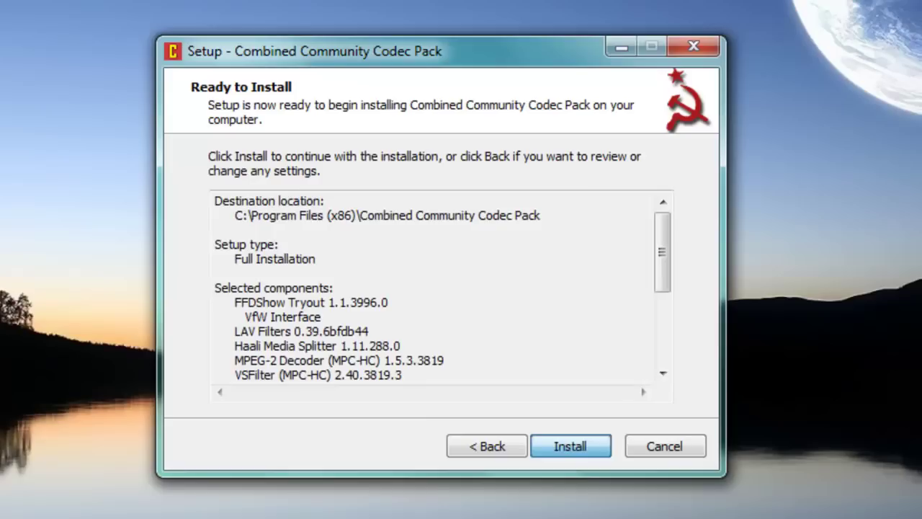
key(Return)
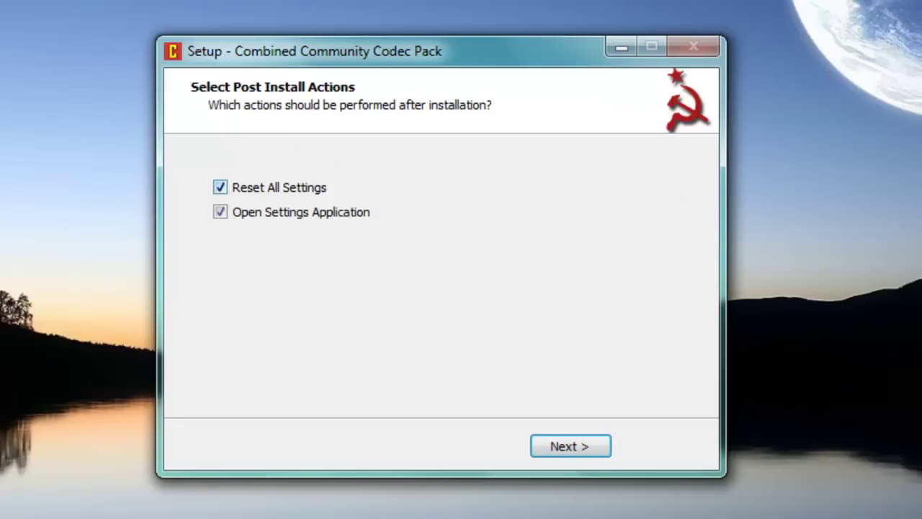
- Finish the codec pack setup with the default post-install actions and apply the default FFDShow and general settings
click(570, 446)
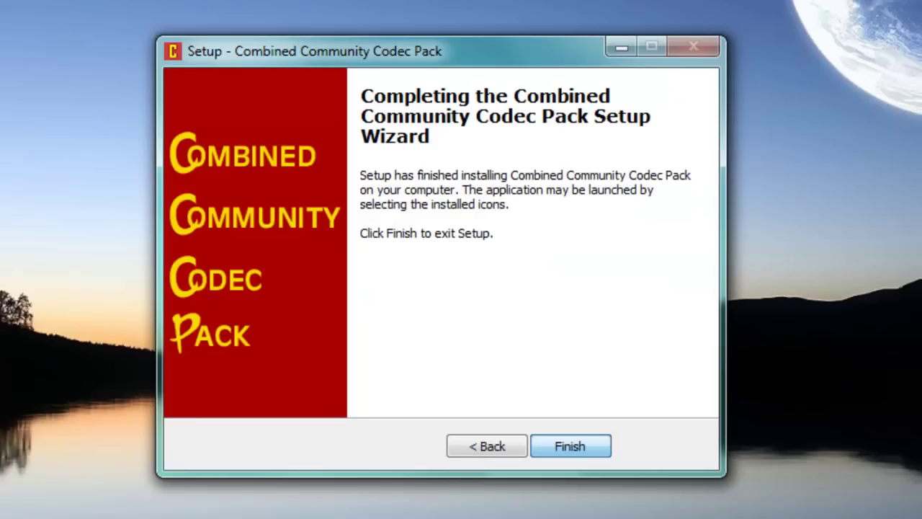
key(Return)
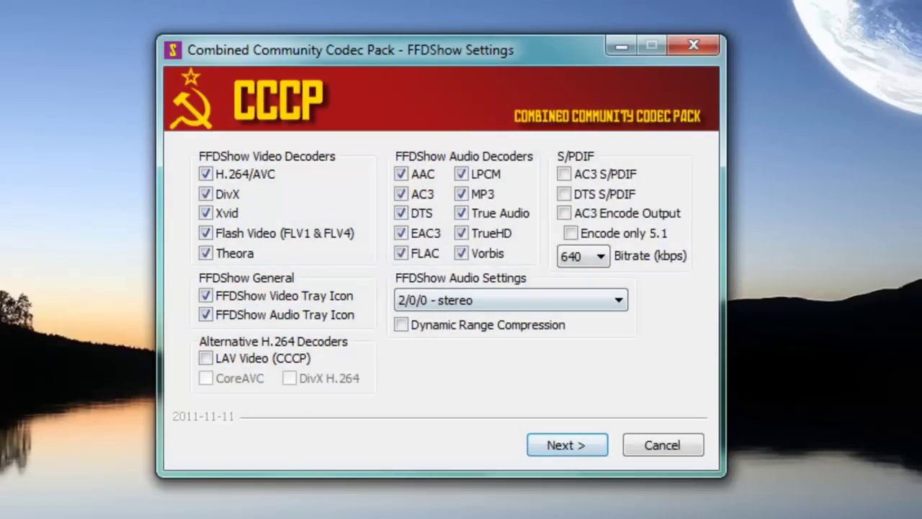
key(Return)
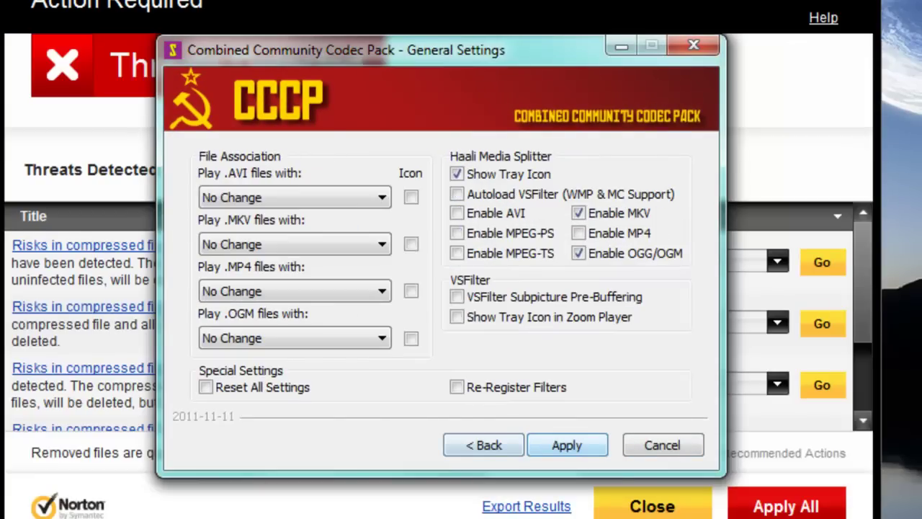
key(Return)
- Close the Norton Threats Detected window without resolving the threats
key(alt+F4)
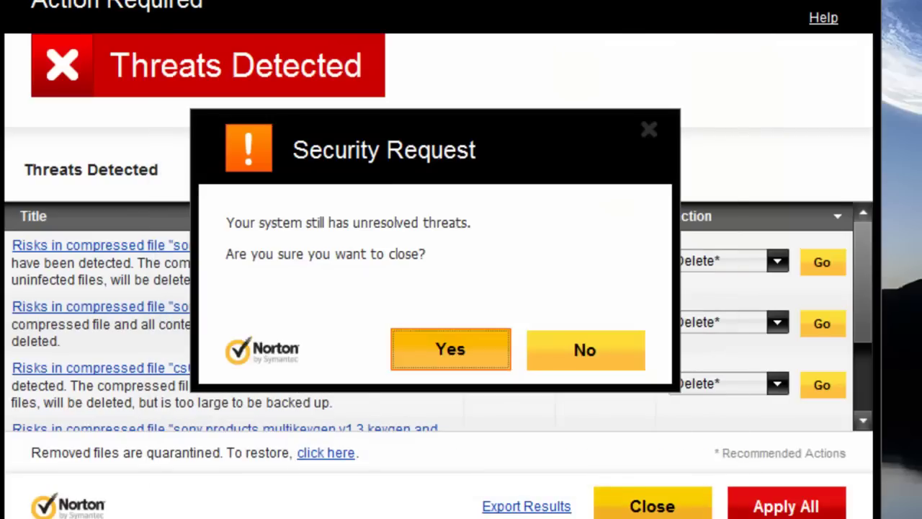
key(Return)
drag(132, 111, 533, 313)
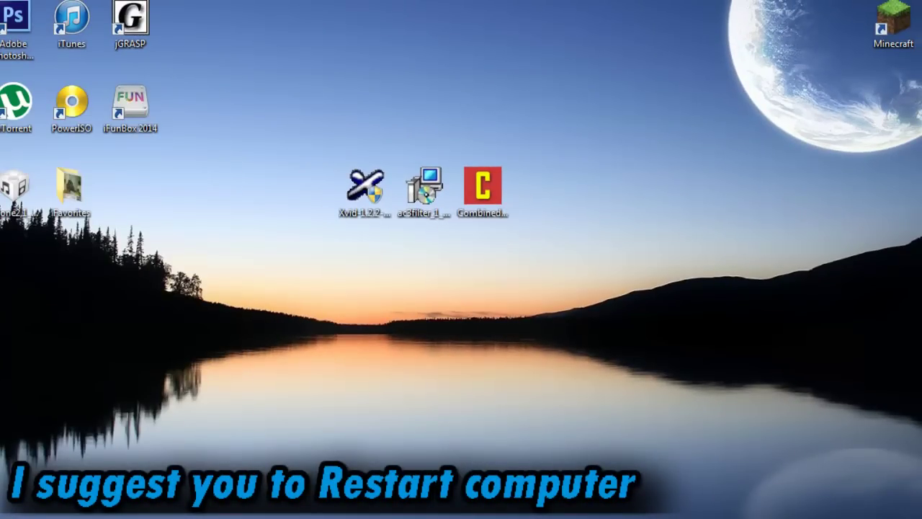
- Play a movie from the Movies folder in the Videos library, and close the player and the folder window
key(super)
key(Escape)
key(super+e)
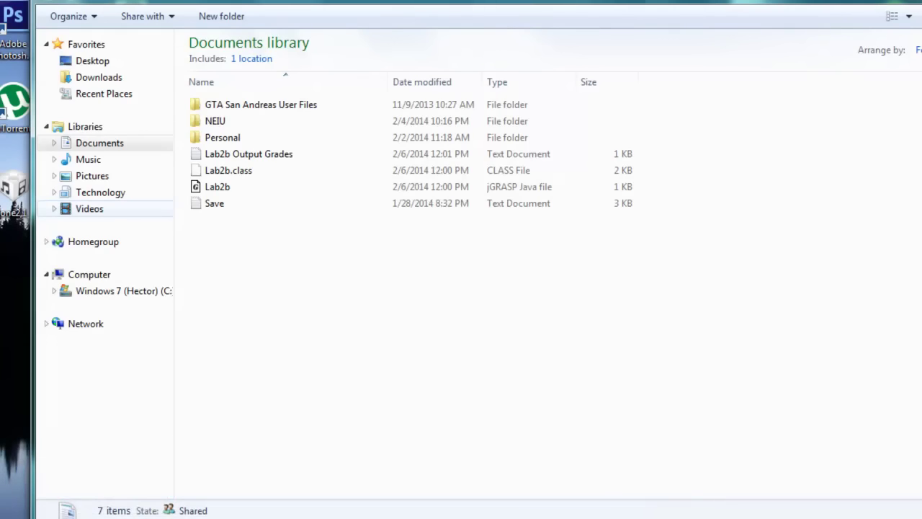
click(90, 208)
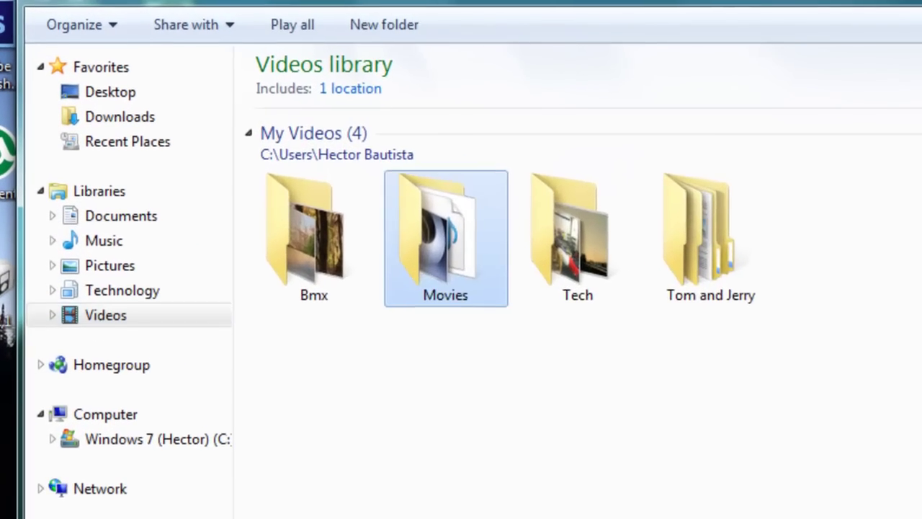
double_click(313, 154)
double_click(446, 177)
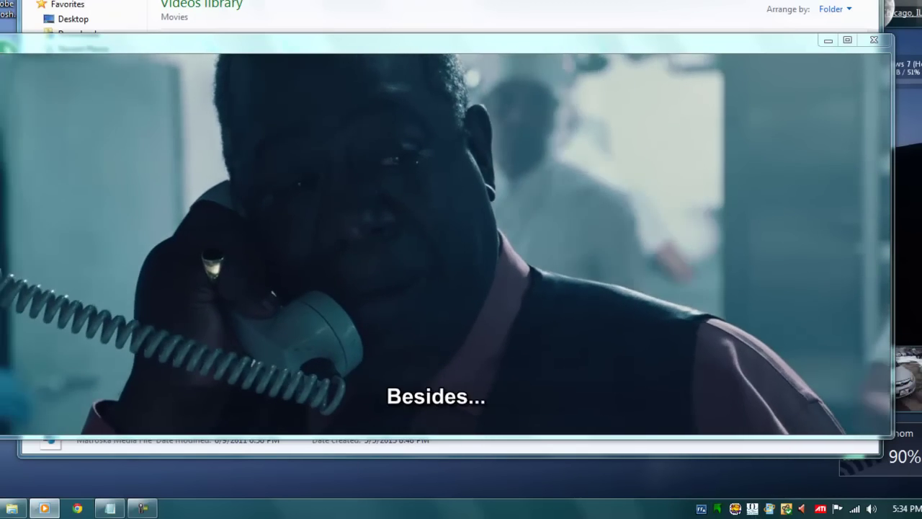
key(alt+F4)
key(alt+F4)
drag(251, 58, 507, 210)
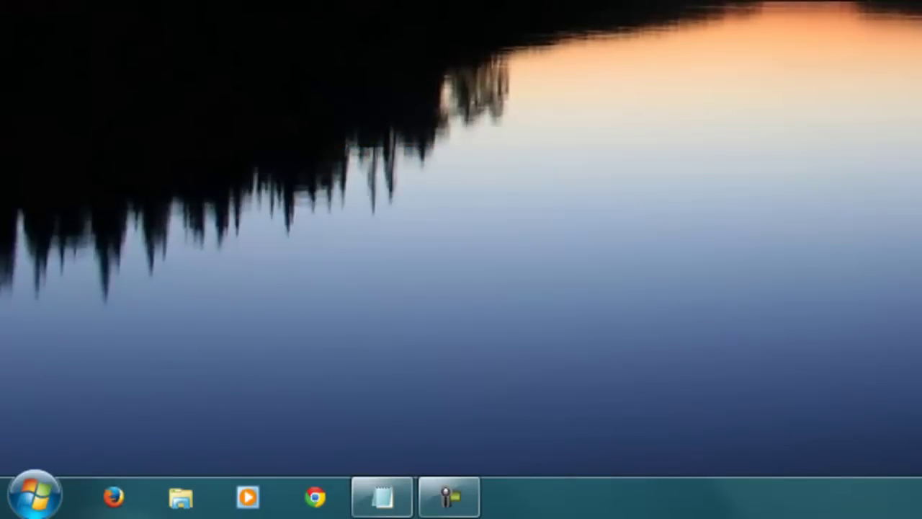
- Search the installed programs for "ac3", open AC3Filter Config, and skip its offline-configuration warning in future
key(super)
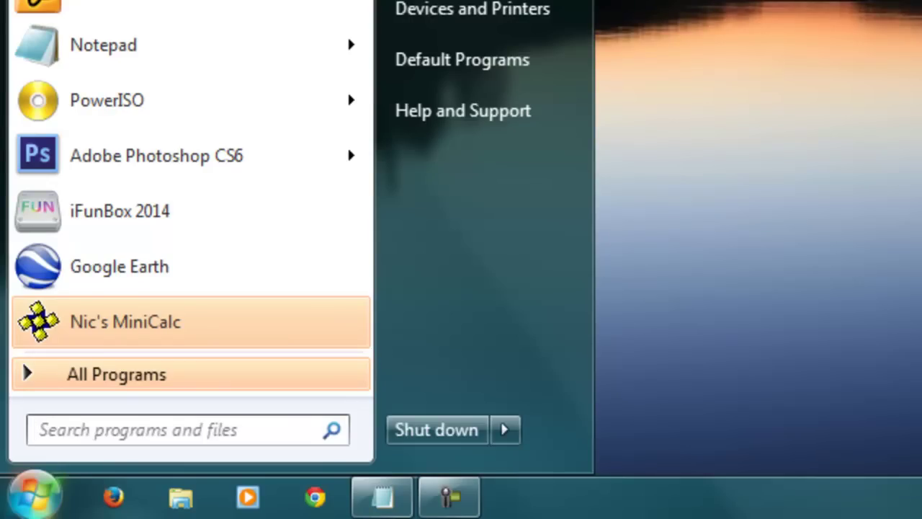
text(ac)
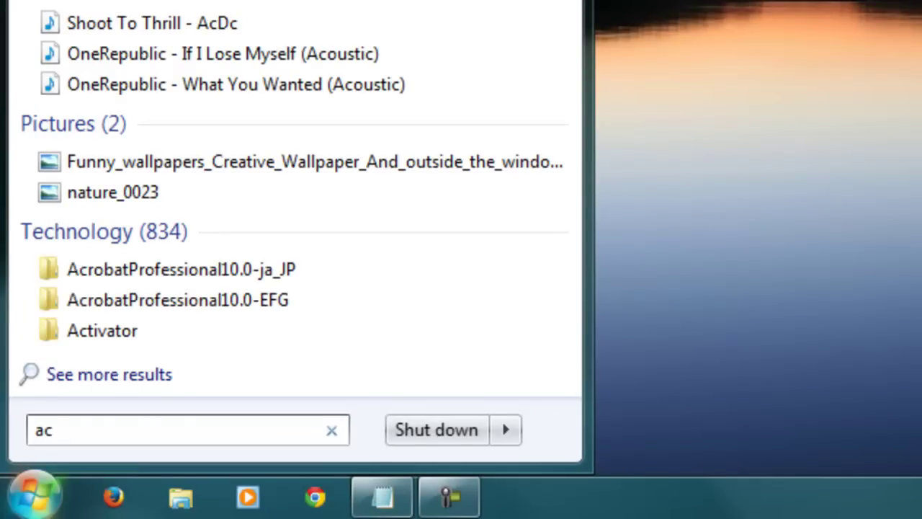
text(2)
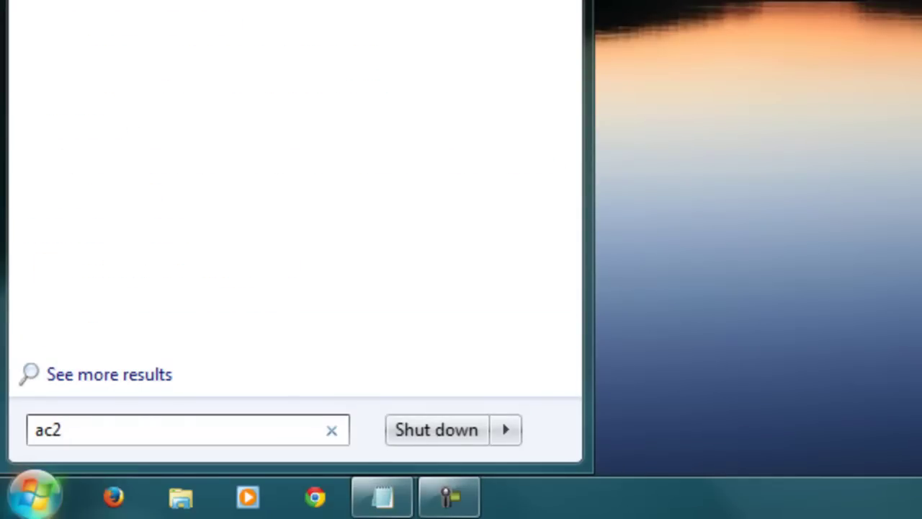
key(BackSpace)
text(3)
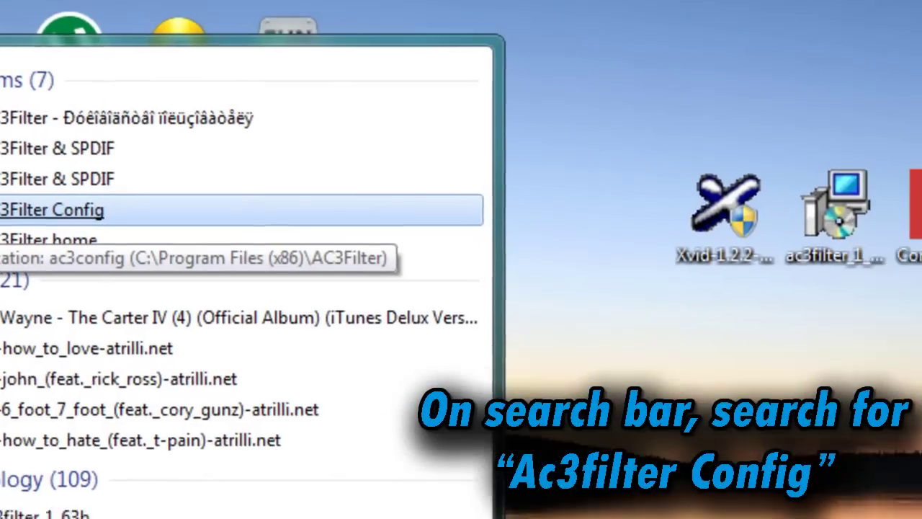
click(124, 225)
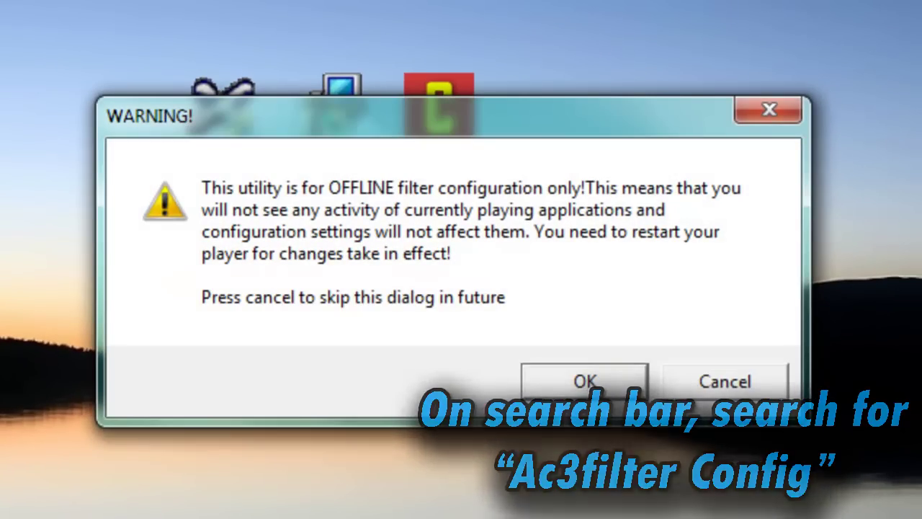
click(725, 381)
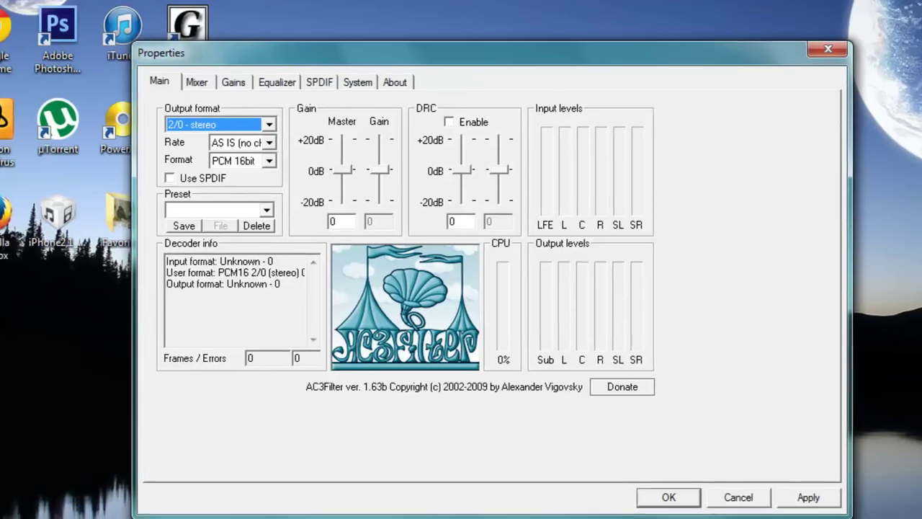
- Repeat the program search for "ac3" and launch AC3Filter Config again
key(super)
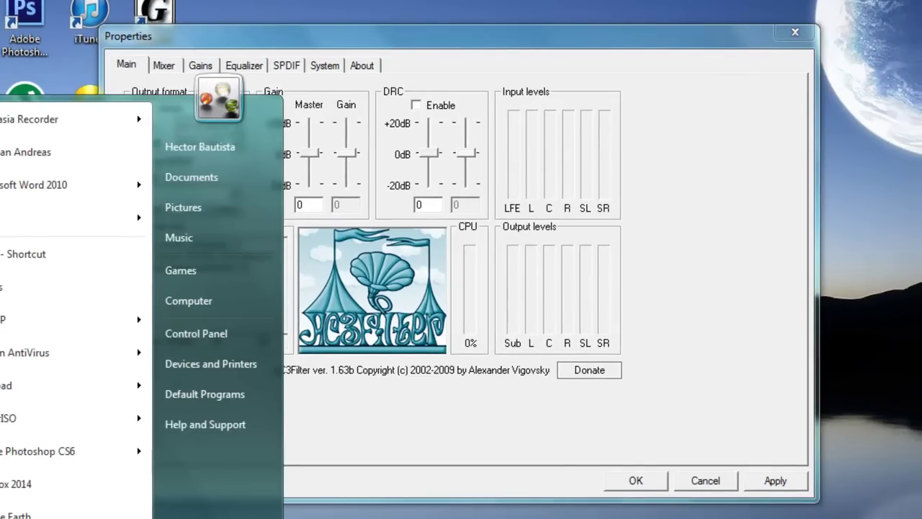
text(ac3)
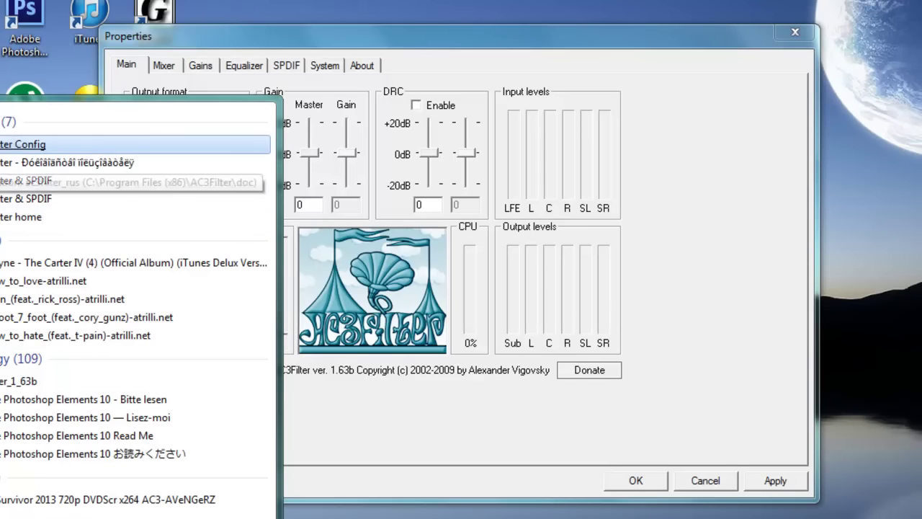
key(Return)
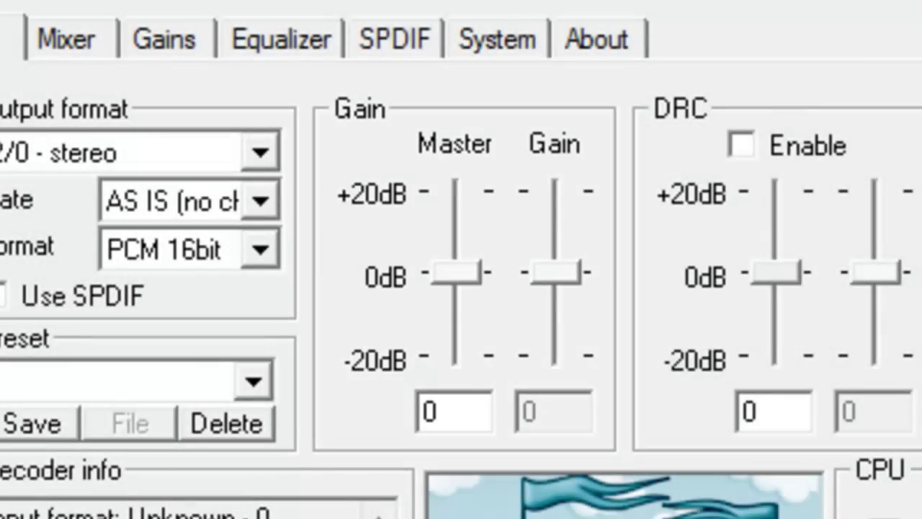
- Raise the AC3Filter Master gain to 20 dB
key(Page_Up)
key(Page_Up)
drag(456, 199, 456, 190)
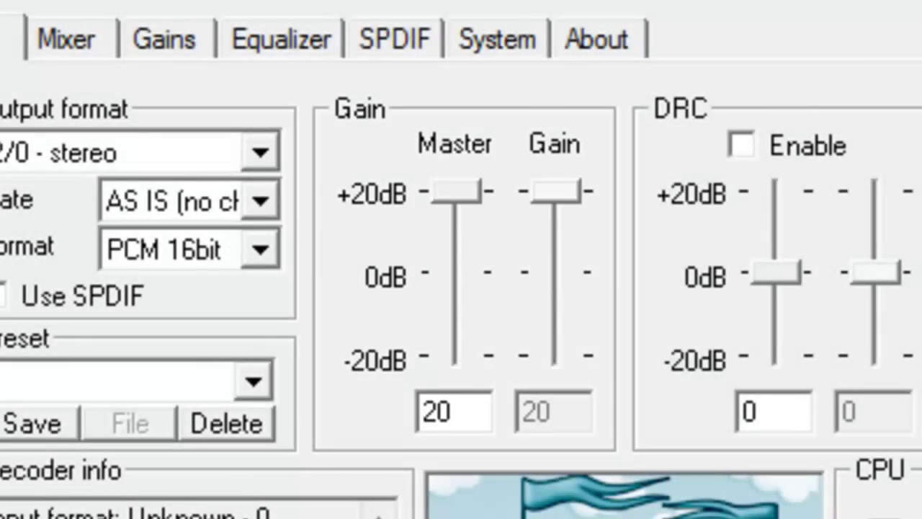